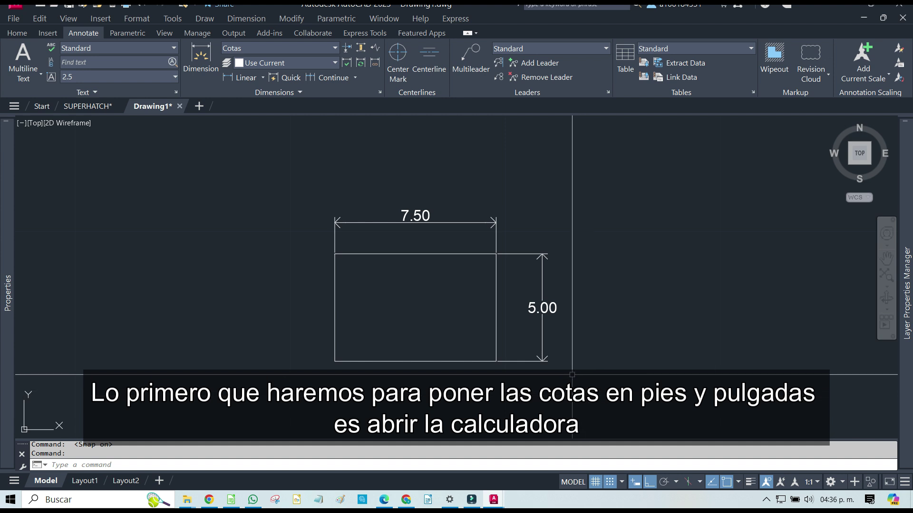
# Step: Compute 1/0.0254 in QuickCalc to get 39.3700787 inches per metre and select the result
pyautogui.write('LATOR')
pyautogui.press('BackSpace')
pyautogui.press('BackSpace')
pyautogui.press('BackSpace')
pyautogui.press('Down')
pyautogui.press('Return')
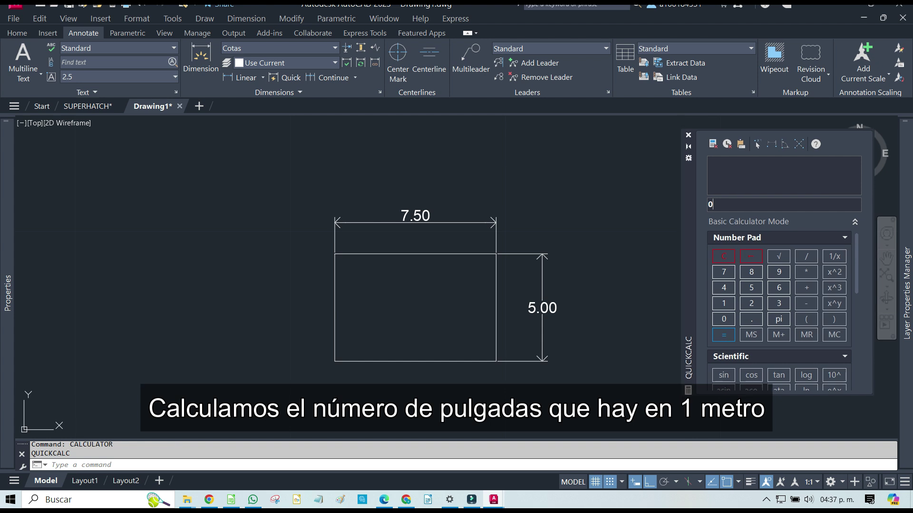
pyautogui.write('1')
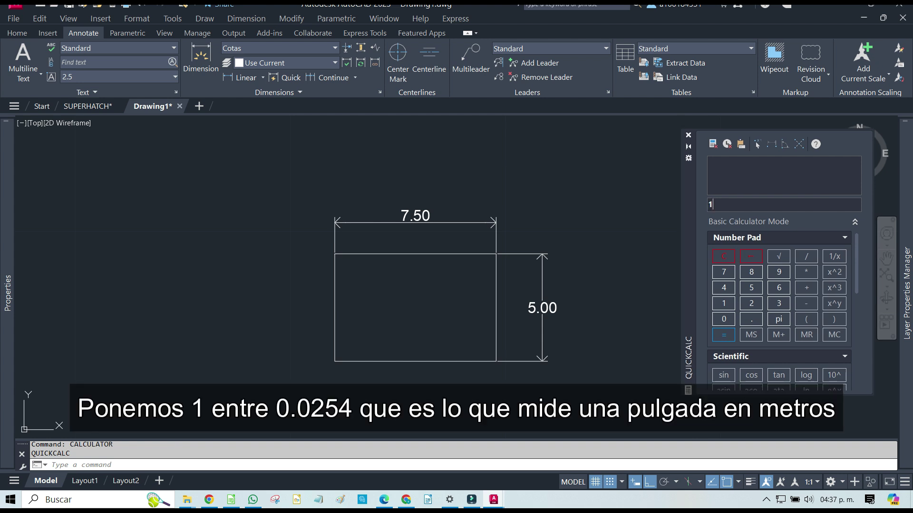
pyautogui.write('/')
pyautogui.write('0.0254')
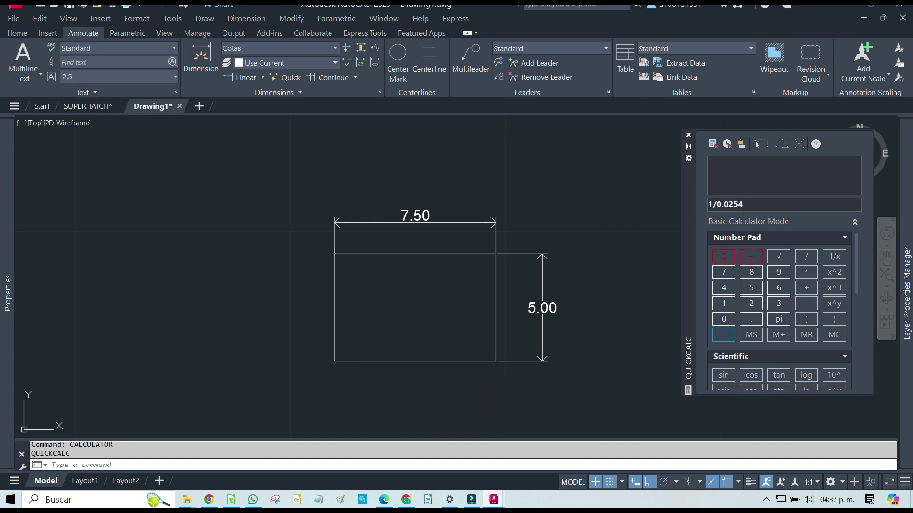
pyautogui.press('Return')
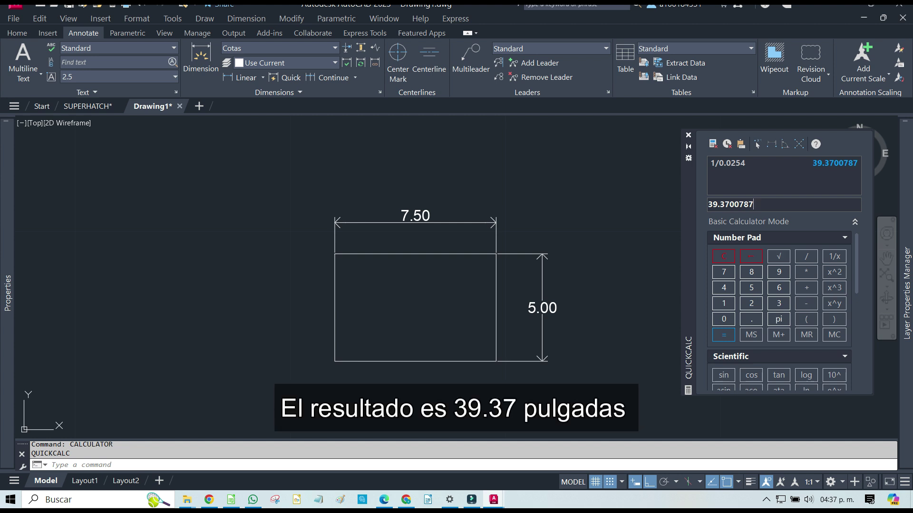
pyautogui.moveTo(754, 204); pyautogui.dragTo(707, 204)
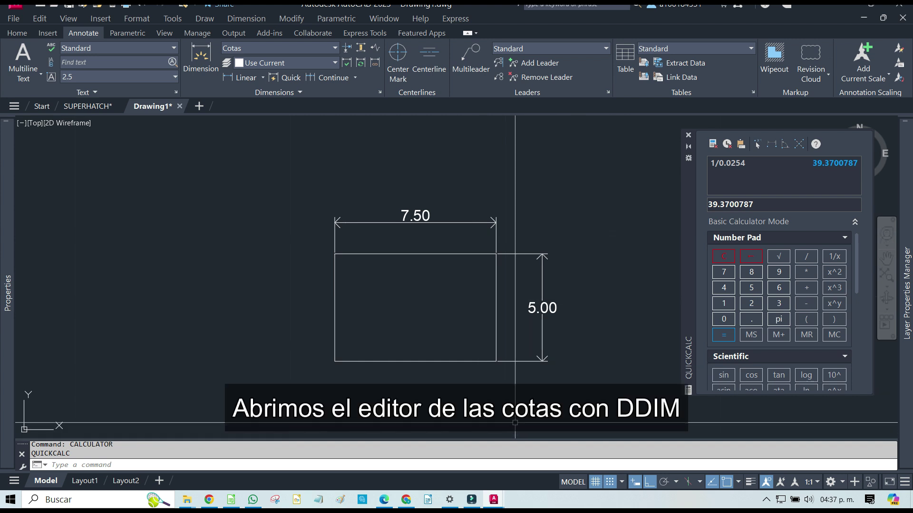
# Step: Edit the Cotas dimension style via DDIM and show its Alternate Units settings
pyautogui.write('D')
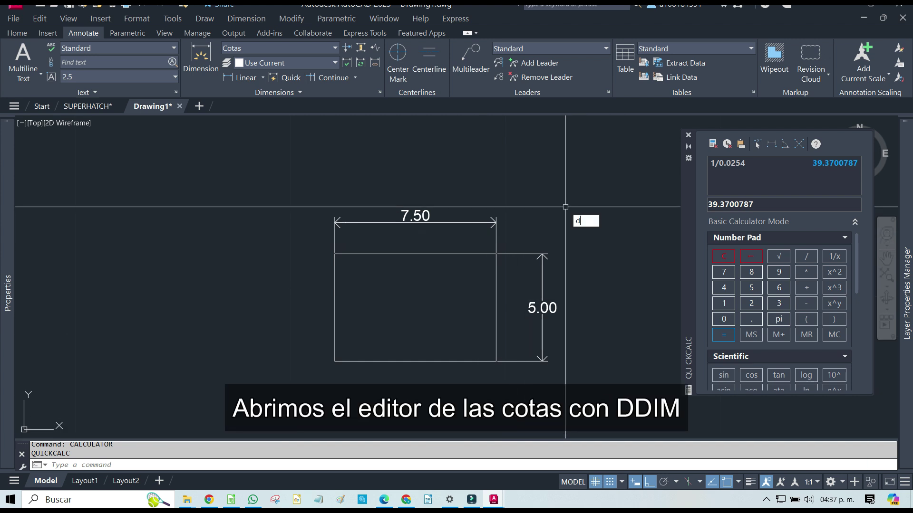
pyautogui.write('DIM')
pyautogui.press('Return')
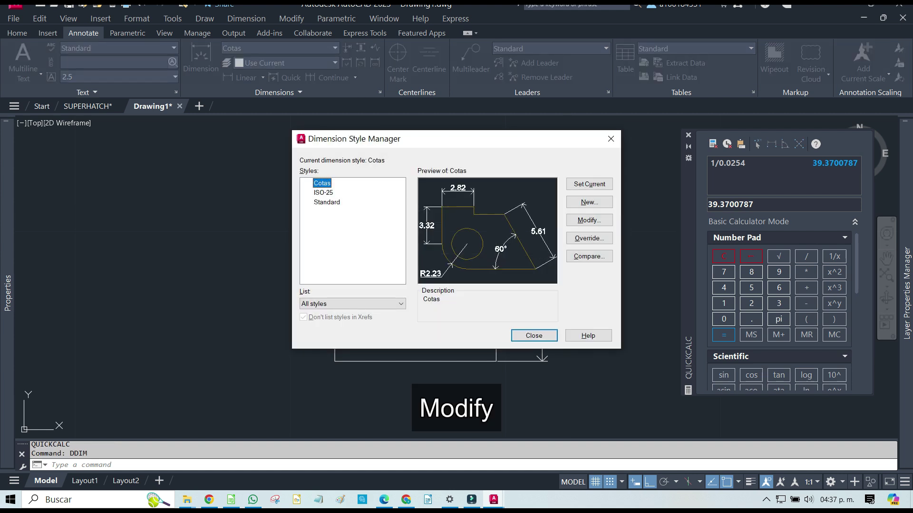
pyautogui.click(589, 220)
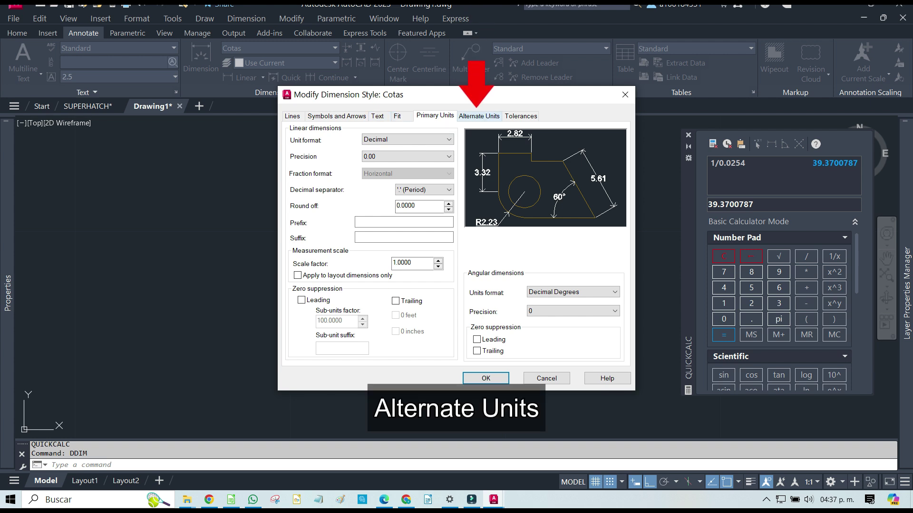
pyautogui.hotkey('ctrl', 'Tab')
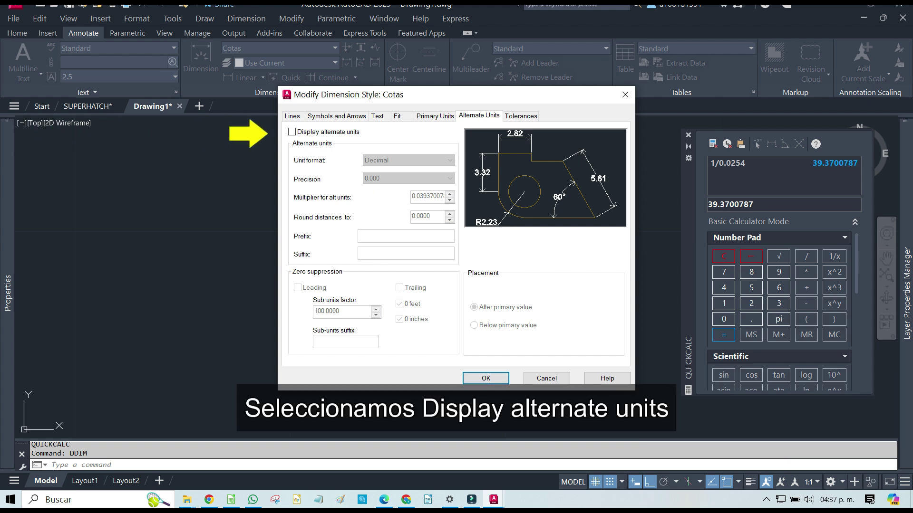
# Step: Enable Cotas alternate units with Architectural format and 0'-0 1/16" precision
pyautogui.click(292, 132)
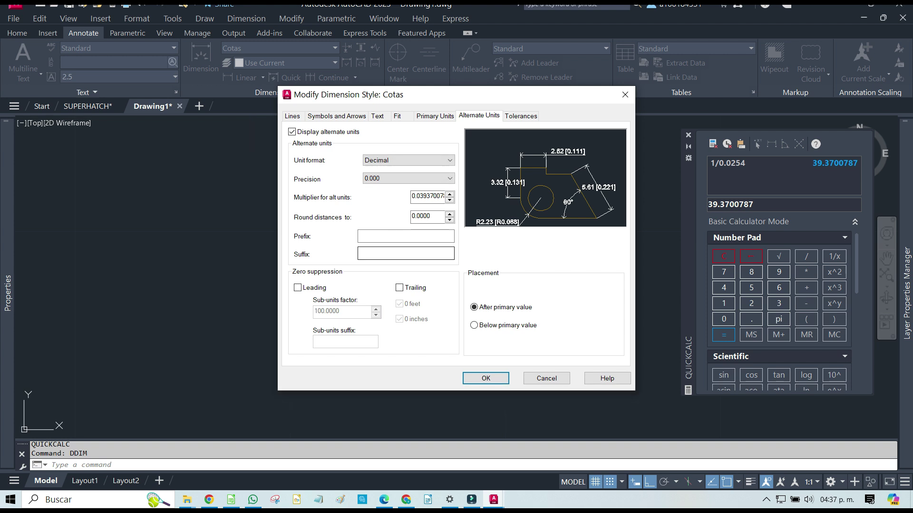
pyautogui.hotkey('shift', 'Tab')
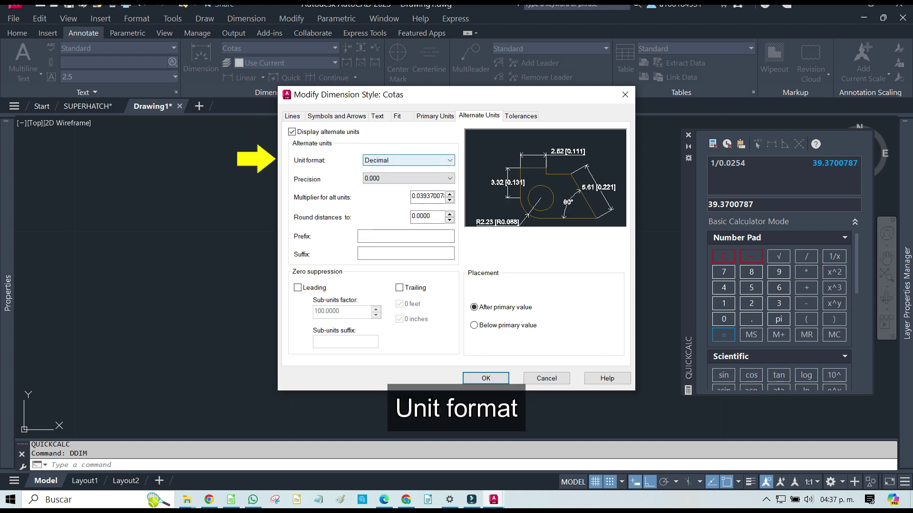
pyautogui.hotkey('alt', 'Down')
pyautogui.press('Down')
pyautogui.press('Down')
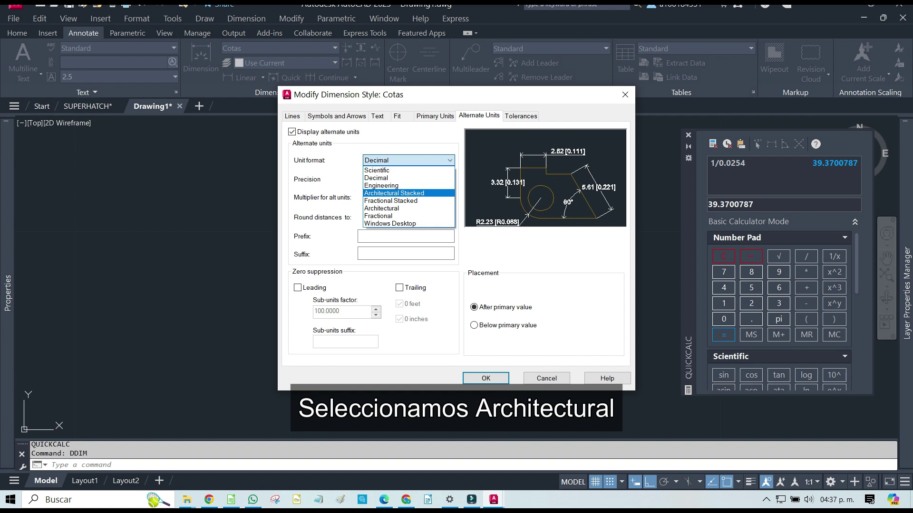
pyautogui.press('Down')
pyautogui.press('Down')
pyautogui.press('Return')
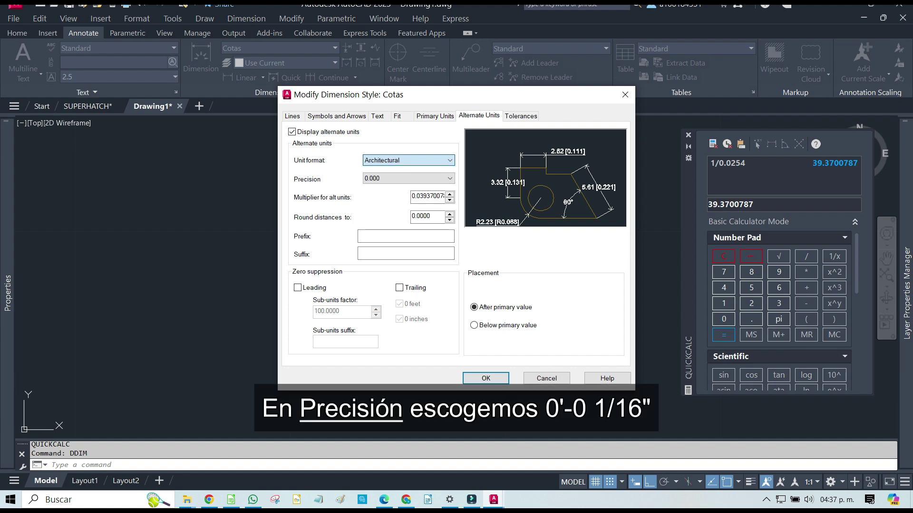
pyautogui.press('Tab')
pyautogui.hotkey('alt', 'Down')
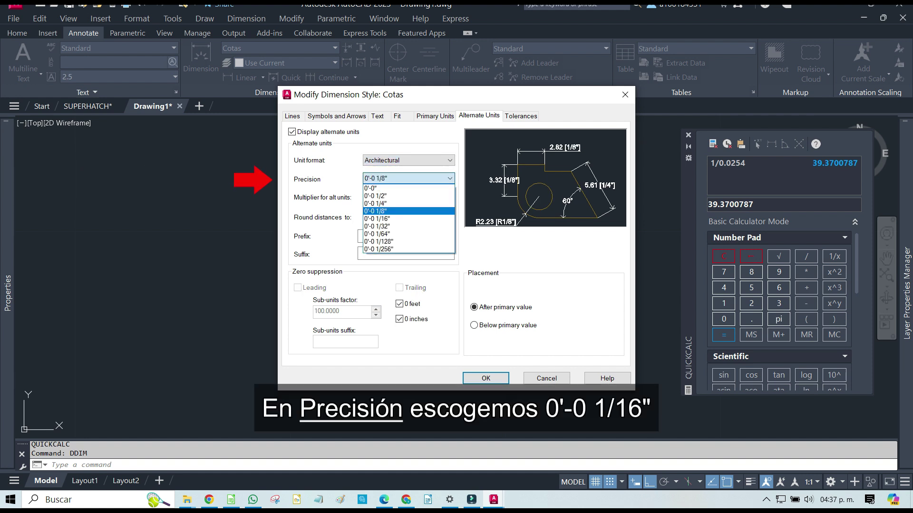
pyautogui.press('Up')
pyautogui.press('Up')
pyautogui.press('Up')
pyautogui.press('Down')
pyautogui.press('Down')
pyautogui.press('Down')
pyautogui.press('Down')
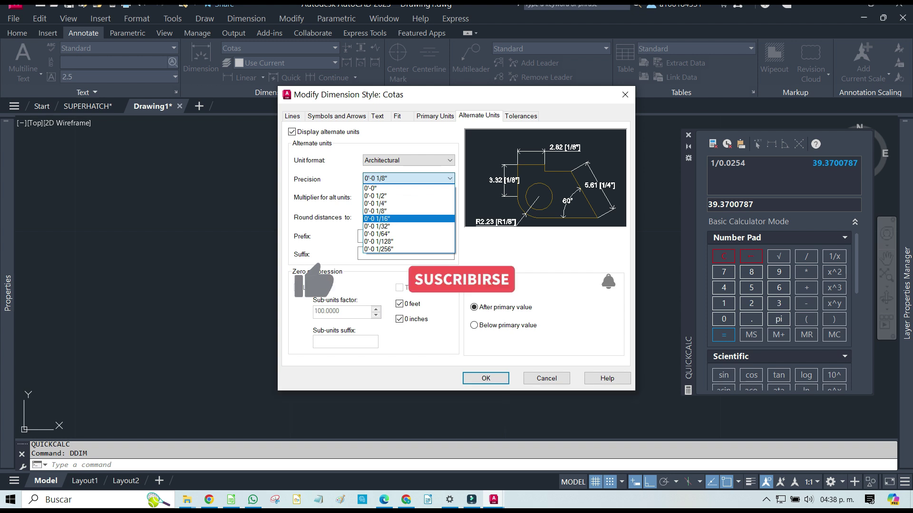
pyautogui.press('Return')
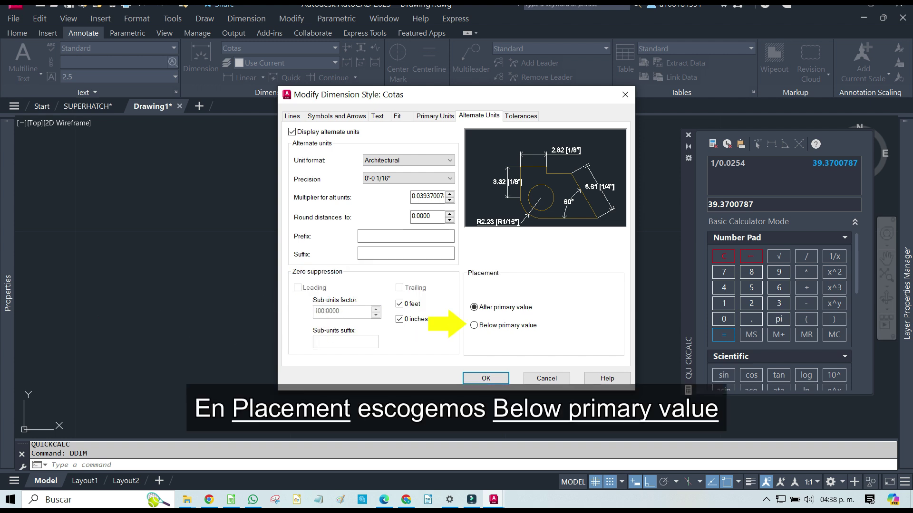
# Step: Put Cotas alternate units below primary values, set the multiplier to 39.3700787, and confirm
pyautogui.hotkey('alt', 'b')
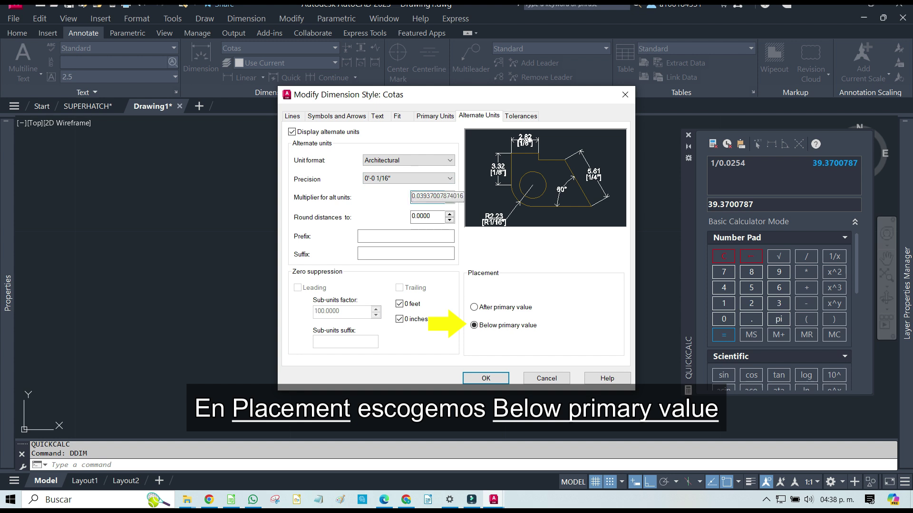
pyautogui.press('BackSpace')
pyautogui.press('BackSpace')
pyautogui.press('BackSpace')
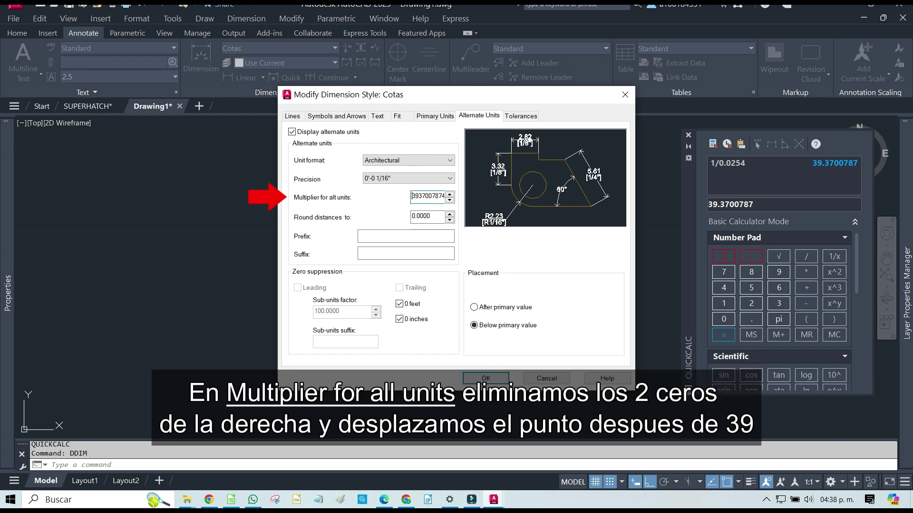
pyautogui.press('Right')
pyautogui.write('.')
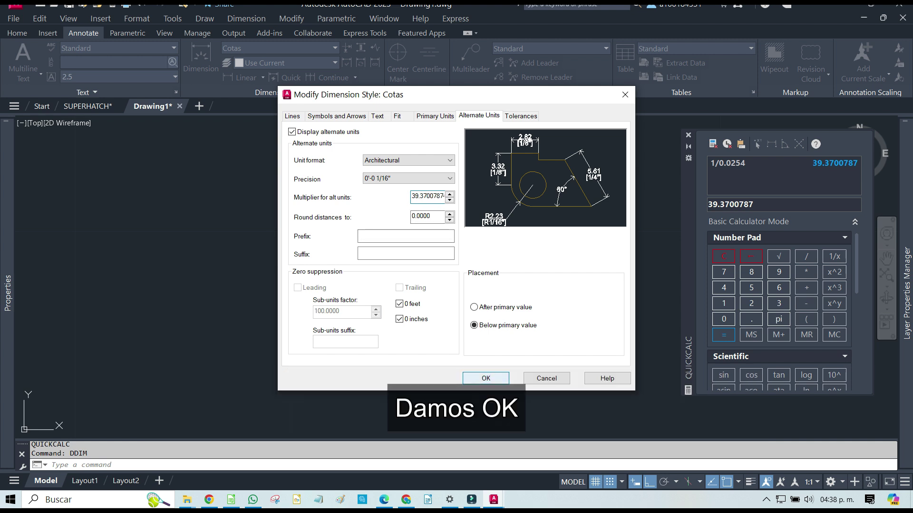
pyautogui.press('Return')
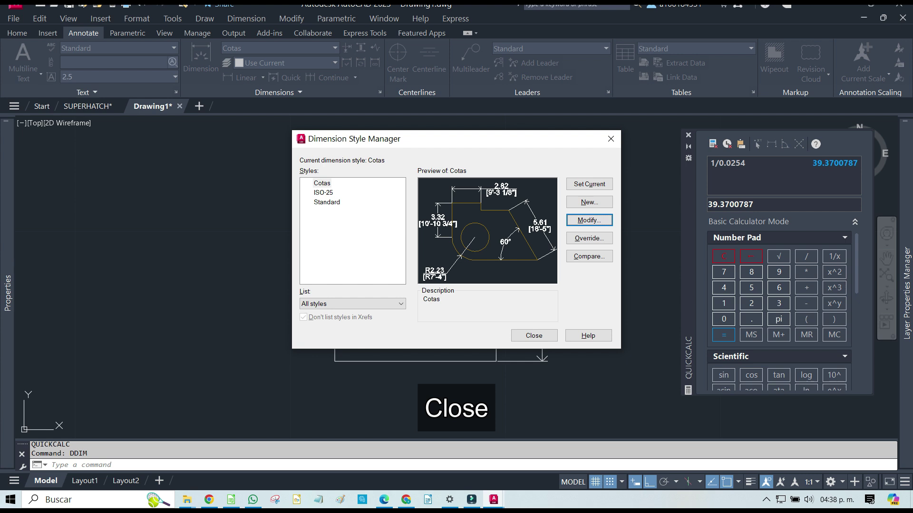
# Step: Close the style manager, pan to show the 24'-7 1/4" and 16'-4 7/8" dimensions, then switch to Calc
pyautogui.click(610, 139)
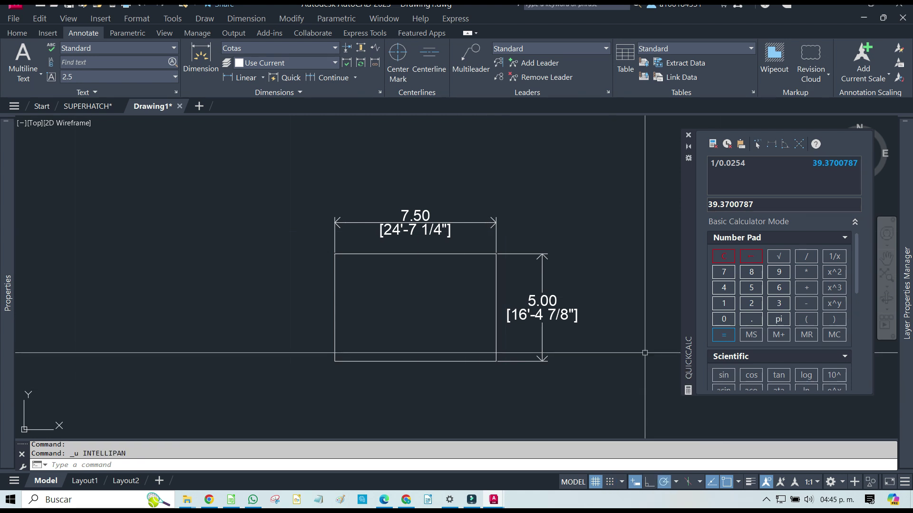
pyautogui.middleClick(620, 263)
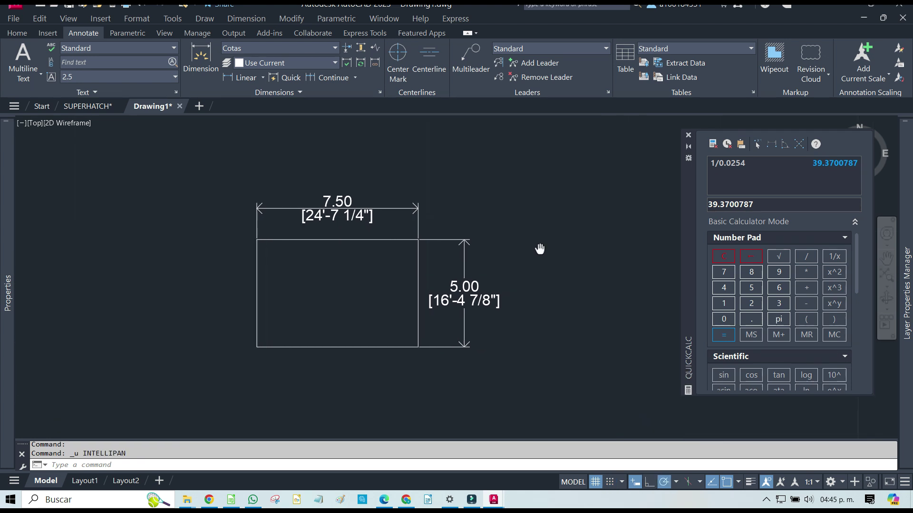
pyautogui.moveTo(620, 263); pyautogui.dragTo(428, 259, button='middle')
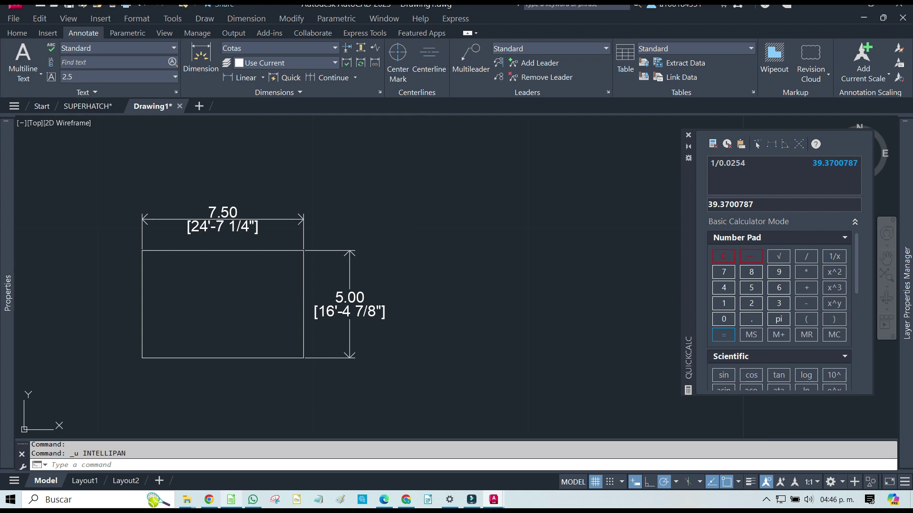
pyautogui.click(230, 499)
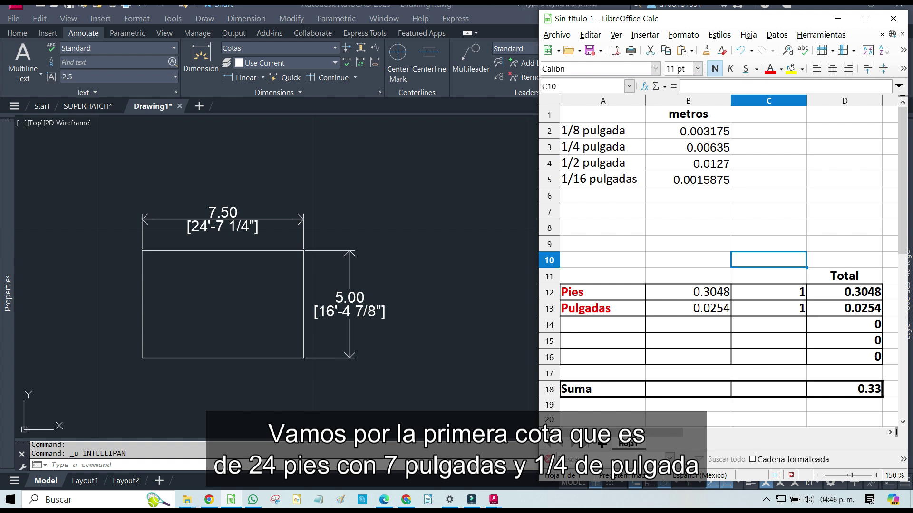
# Step: Enter 24 feet, 7 inches and one quarter-inch (=B3) to check 24'-7 1/4" equals 7.50 m
pyautogui.press('Down')
pyautogui.press('Down')
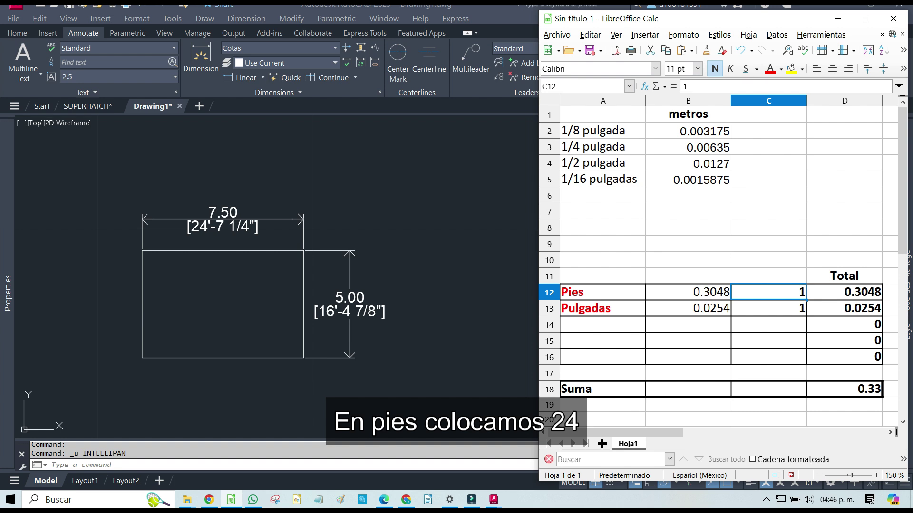
pyautogui.write('24')
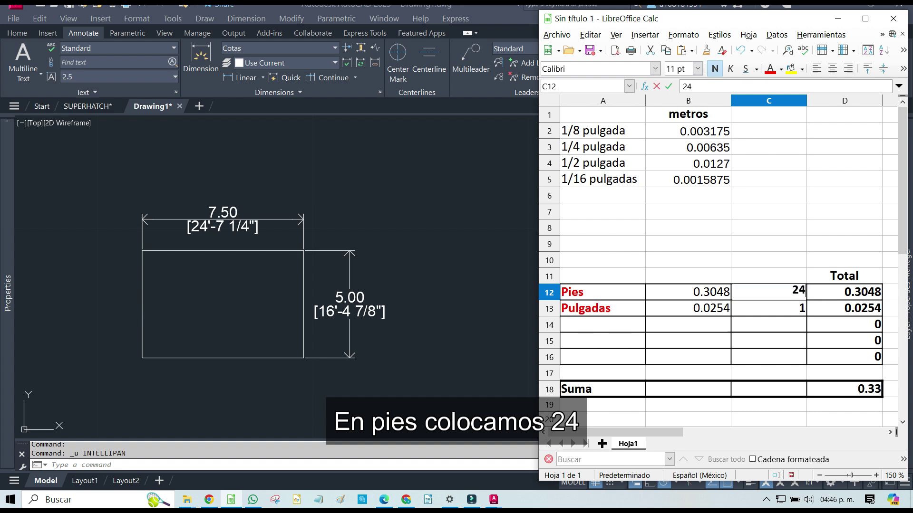
pyautogui.press('Return')
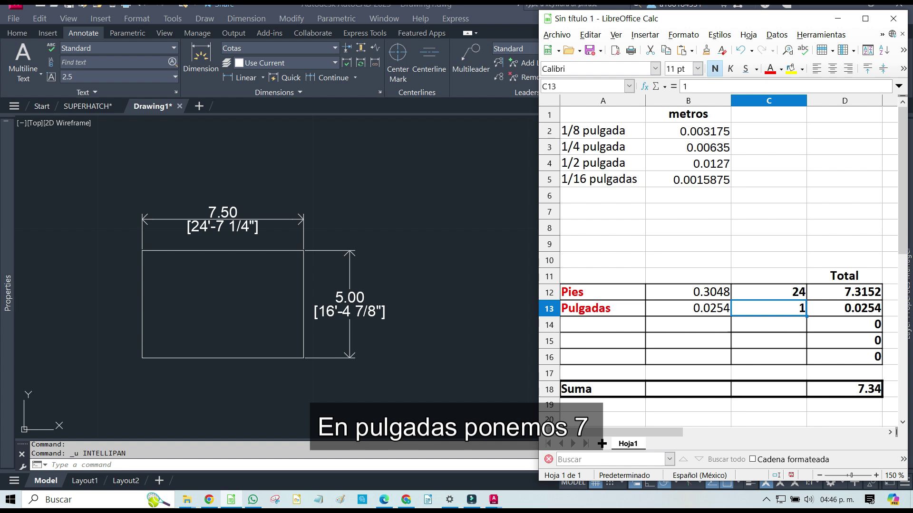
pyautogui.write('7')
pyautogui.press('Return')
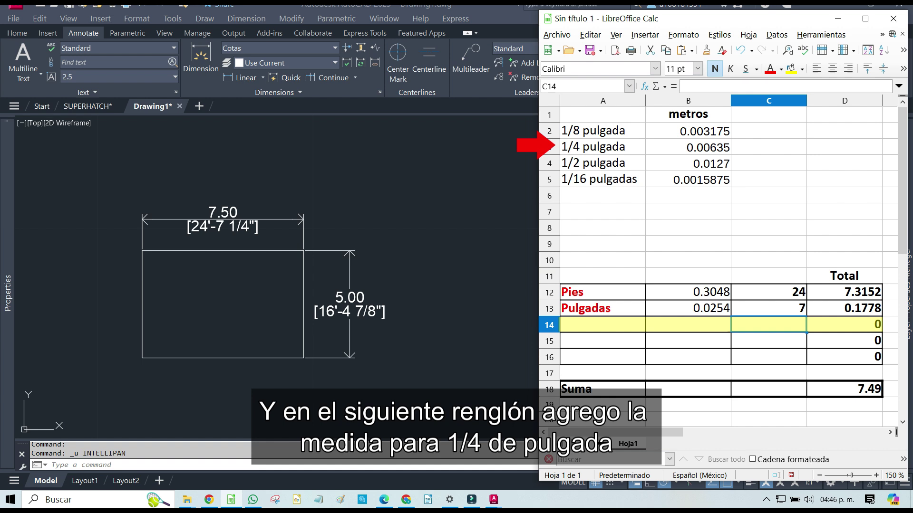
pyautogui.press('Left')
pyautogui.write('=B3')
pyautogui.press('Return')
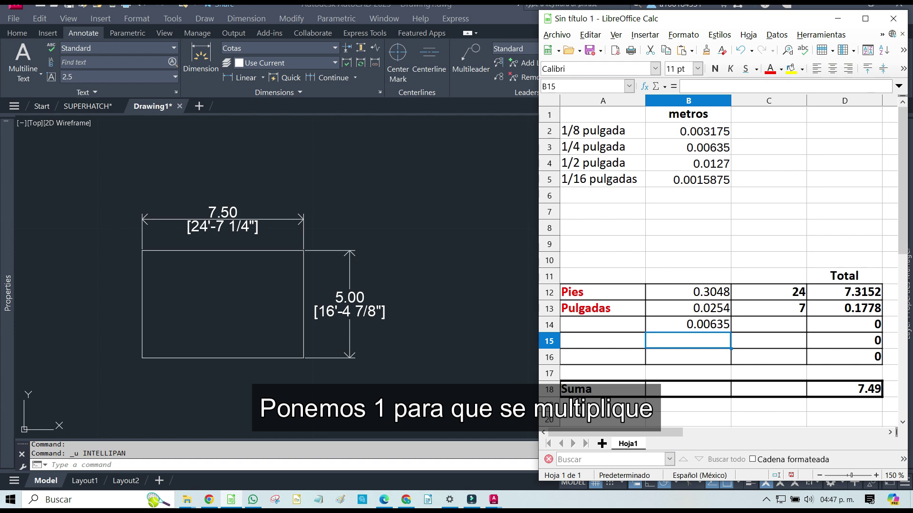
pyautogui.press('Up')
pyautogui.press('Right')
pyautogui.write('1')
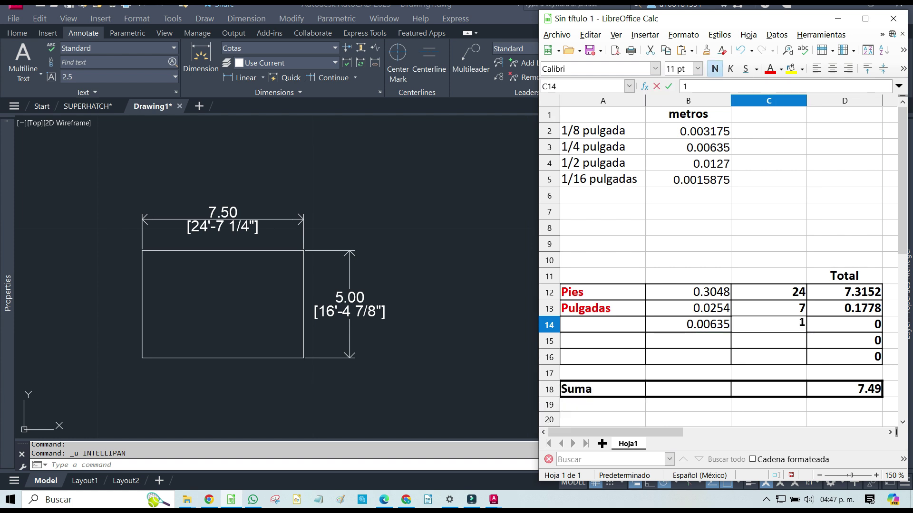
pyautogui.press('Return')
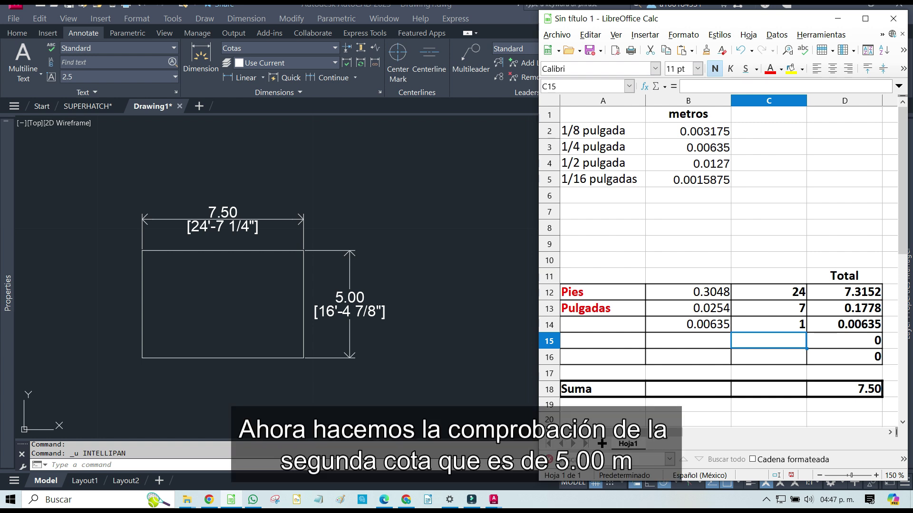
# Step: Change the feet count in C12 to 16 and the inches count in C13 to 4
pyautogui.press('Up')
pyautogui.press('Up')
pyautogui.press('Up')
pyautogui.write('1')
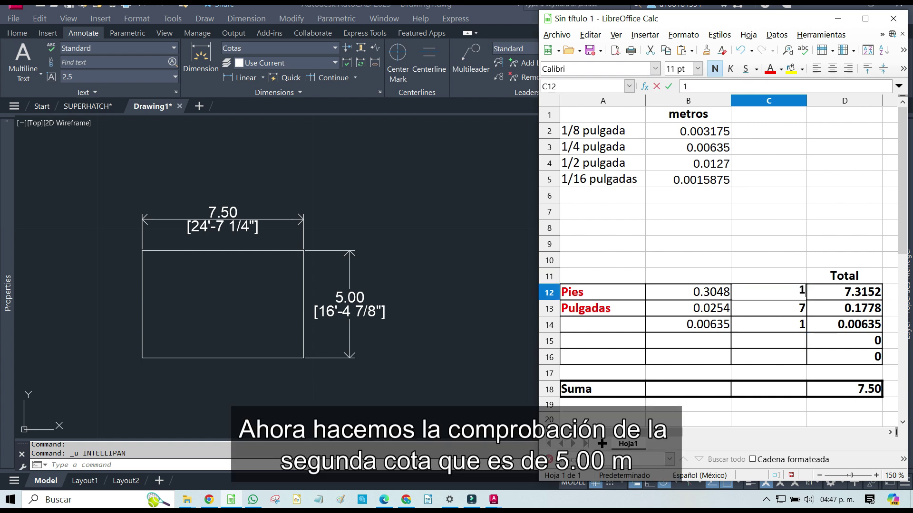
pyautogui.press('Return')
pyautogui.write('1')
pyautogui.press('Return')
pyautogui.press('Return')
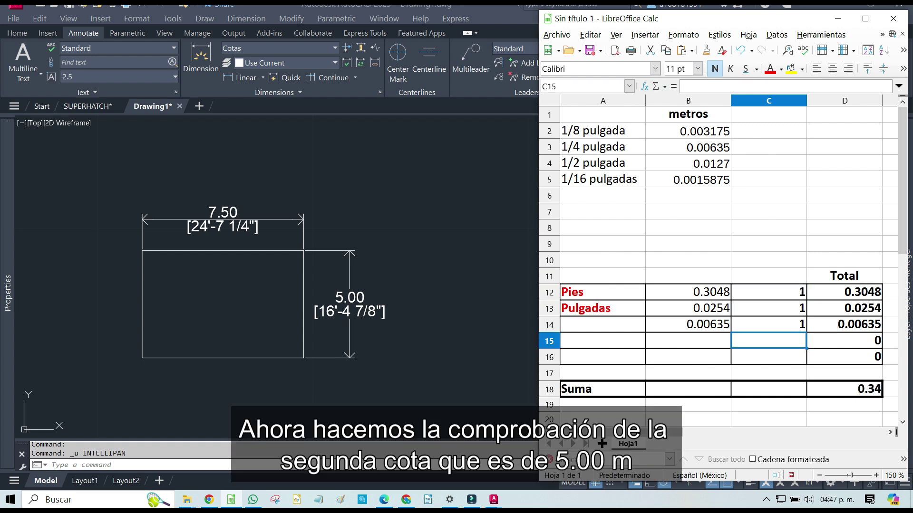
pyautogui.press('Up')
pyautogui.press('Up')
pyautogui.press('Up')
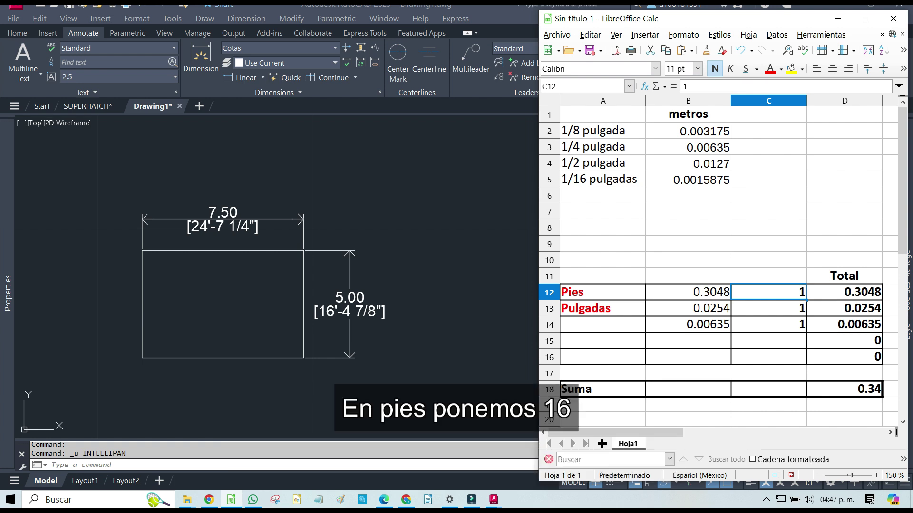
pyautogui.press('F2')
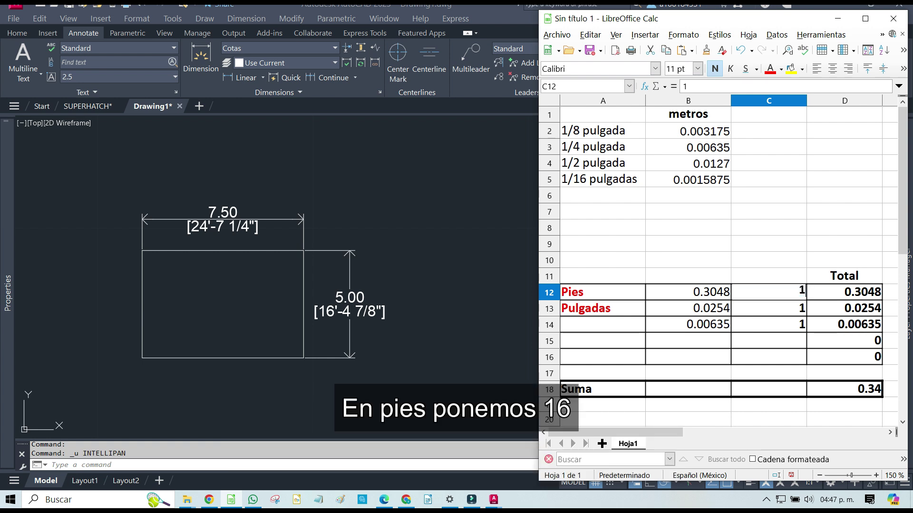
pyautogui.write('6')
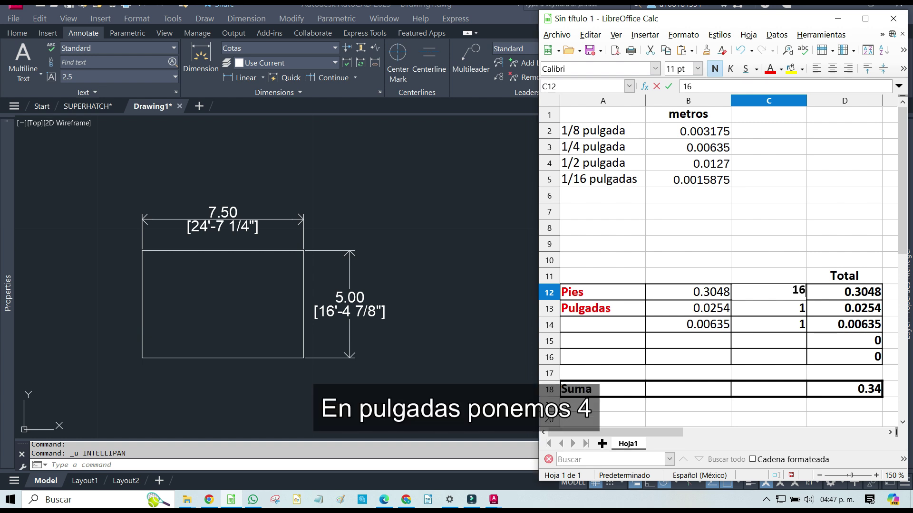
pyautogui.press('Return')
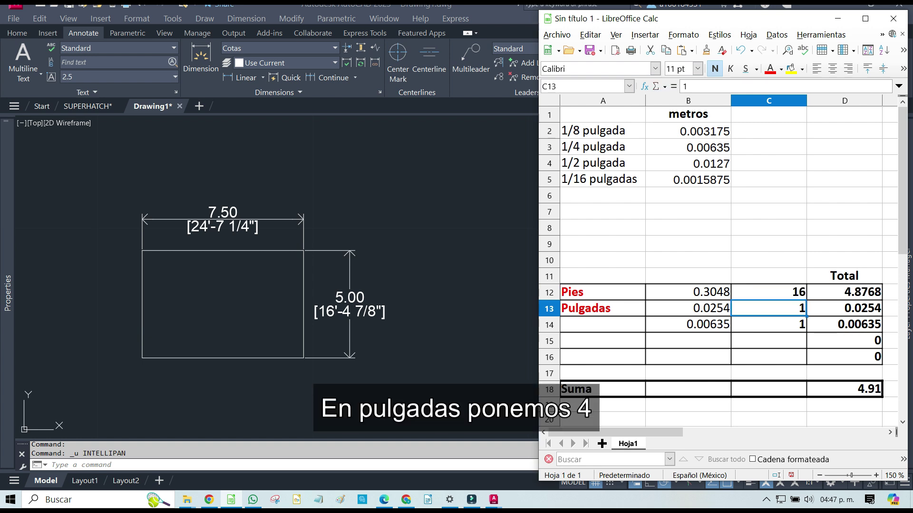
pyautogui.write('4')
pyautogui.press('Return')
# Step: Set the fraction in B14 to the one-eighth-inch reference B2 with a count of 7
pyautogui.press('Left')
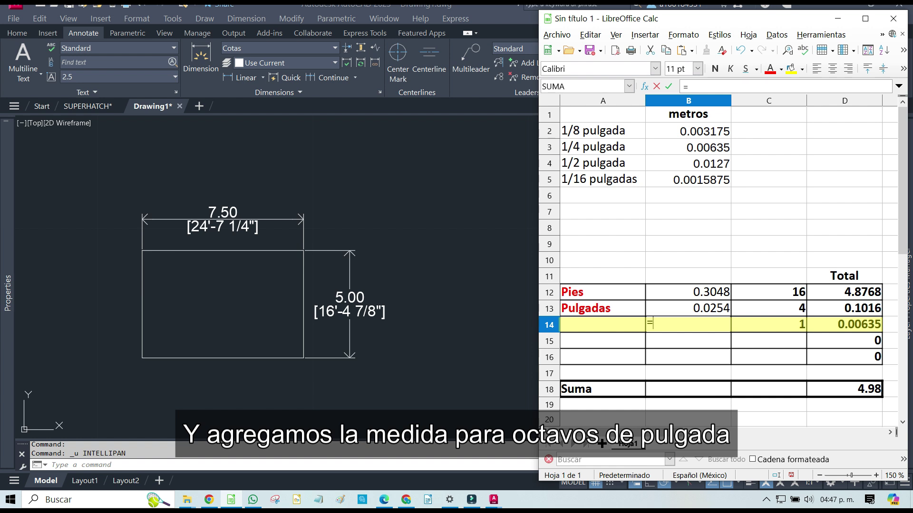
pyautogui.write('B2')
pyautogui.press('Return')
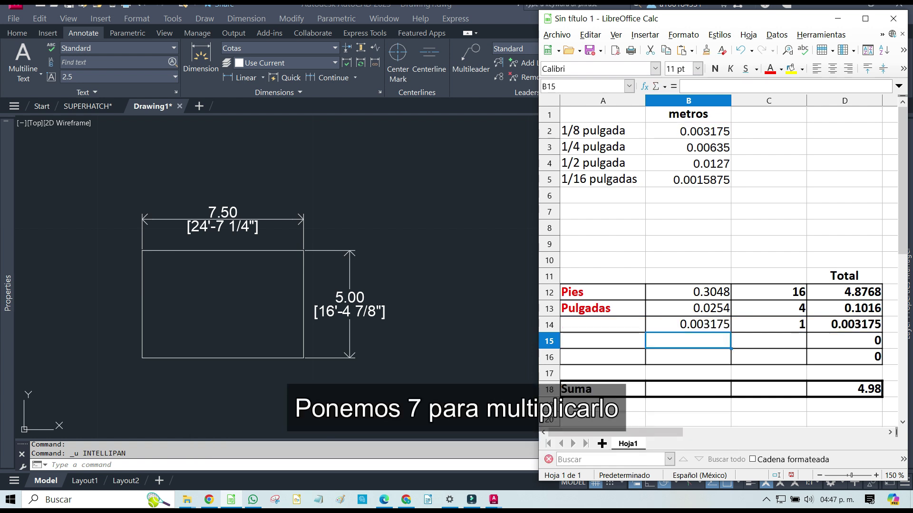
pyautogui.press('Up')
pyautogui.press('Right')
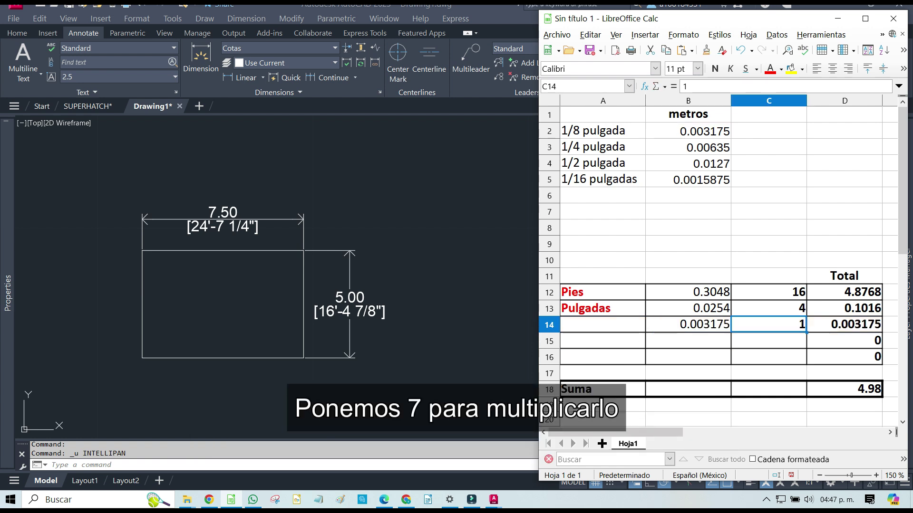
pyautogui.write('7')
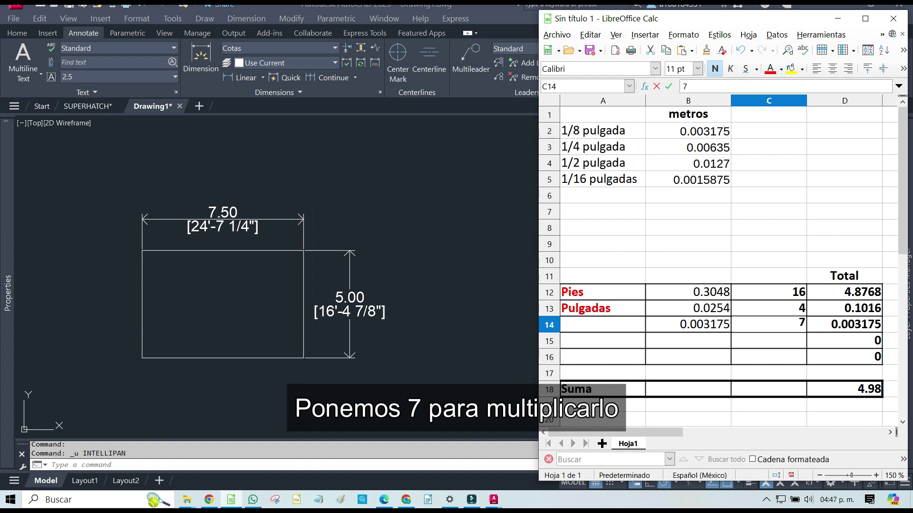
# Step: Commit 7 eighths so the sheet totals 5.00 m, then reopen the Dimension Style Manager with DDIM
pyautogui.press('Return')
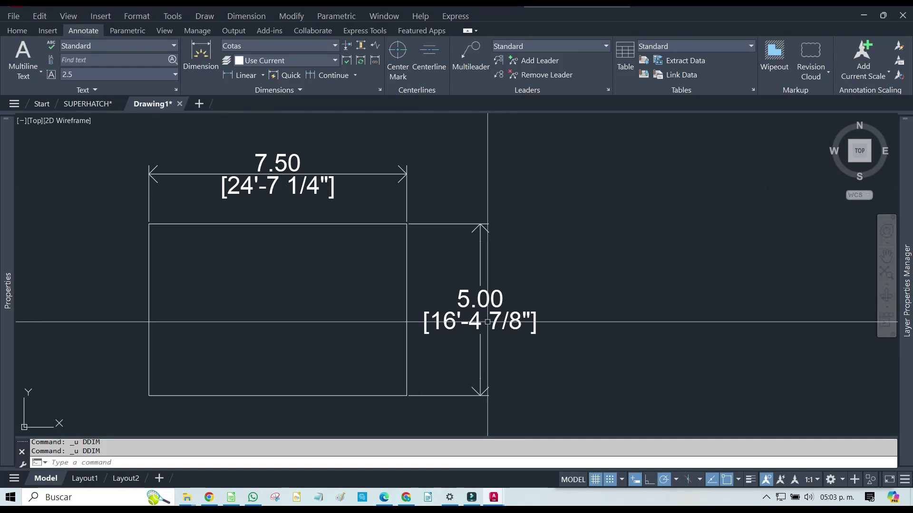
pyautogui.write('DDIM')
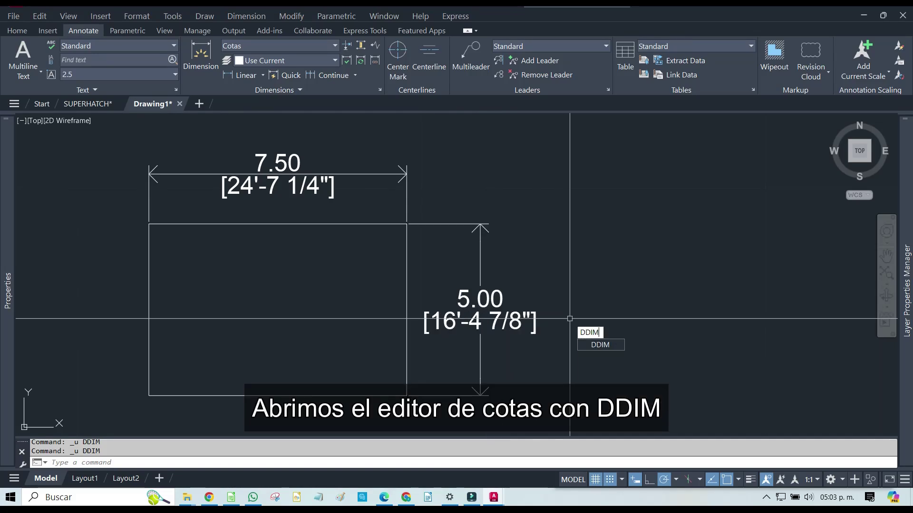
pyautogui.press('Return')
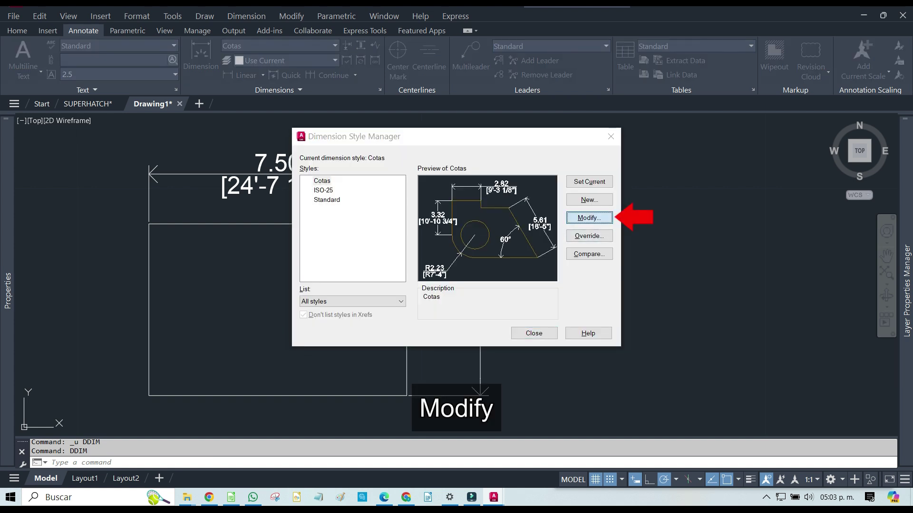
# Step: Copy the Cotas alternate-units multiplier 39.3700787 and turn off alternate units display
pyautogui.click(589, 218)
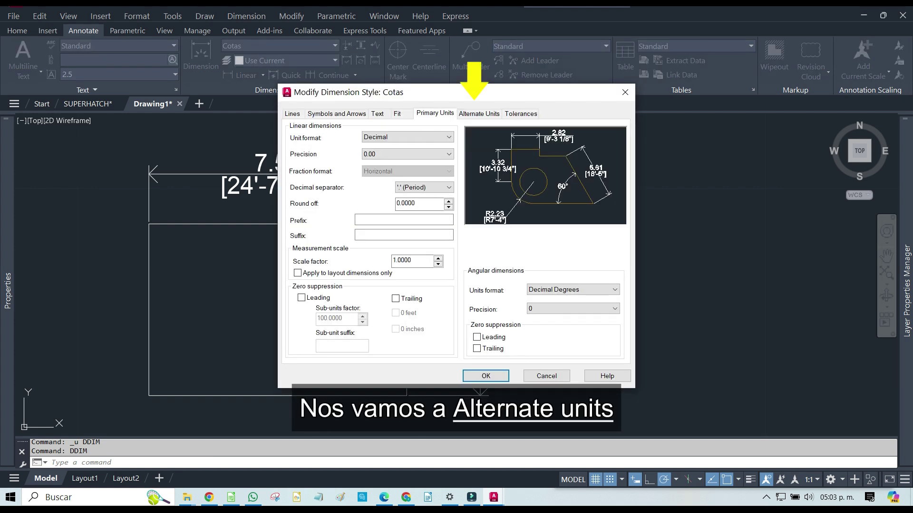
pyautogui.hotkey('ctrl', 'Tab')
pyautogui.press('Tab')
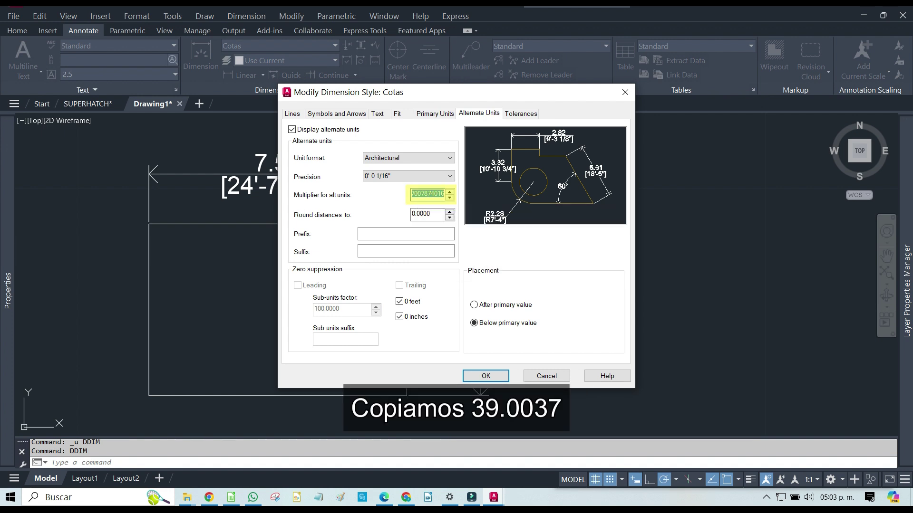
pyautogui.rightClick(440, 195)
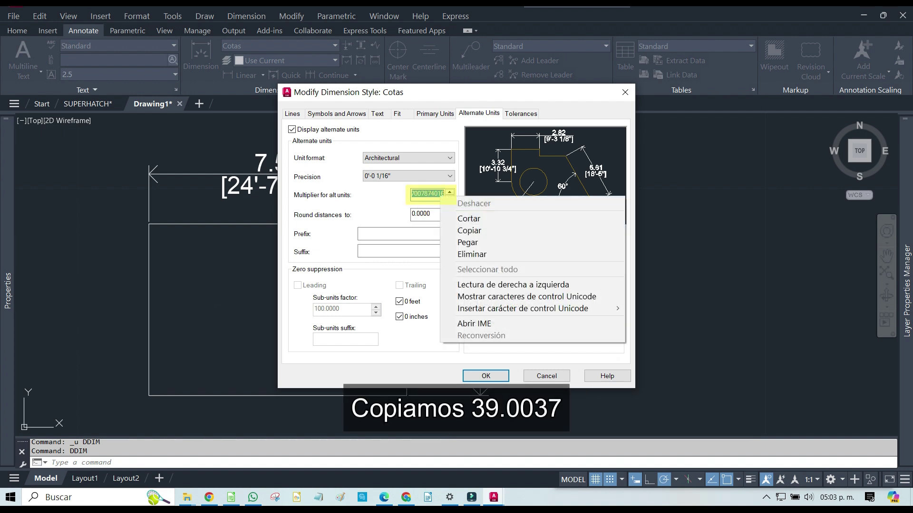
pyautogui.click(471, 231)
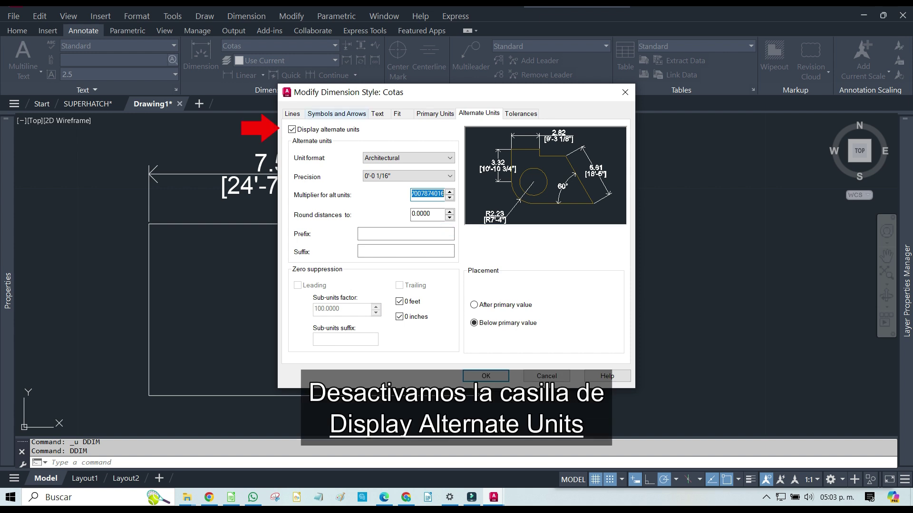
pyautogui.click(292, 129)
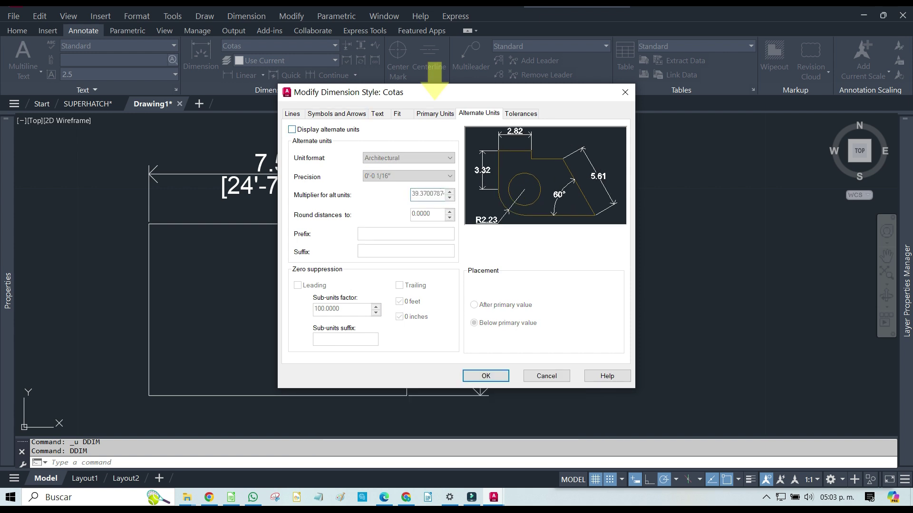
pyautogui.click(435, 114)
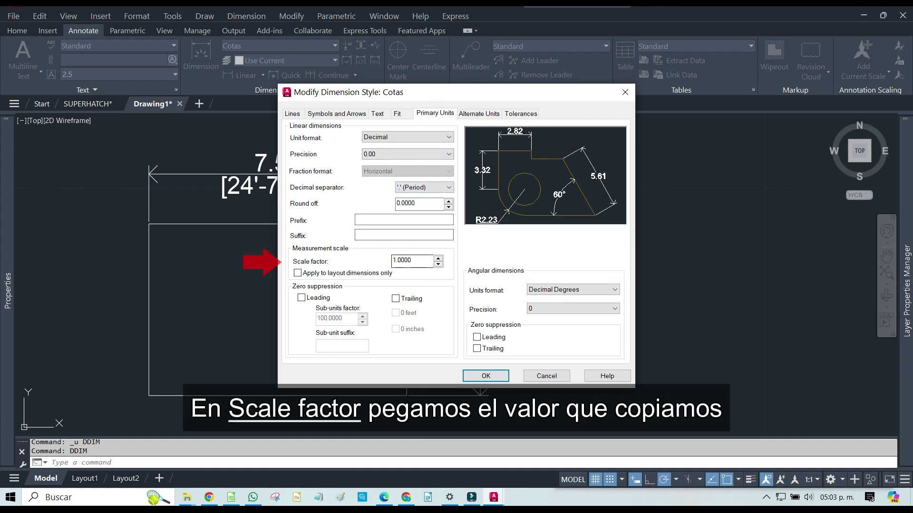
# Step: Paste 39.3700787 as the primary scale factor, with Architectural format and 1/16" precision
pyautogui.doubleClick(409, 261)
pyautogui.rightClick(412, 261)
pyautogui.click(438, 304)
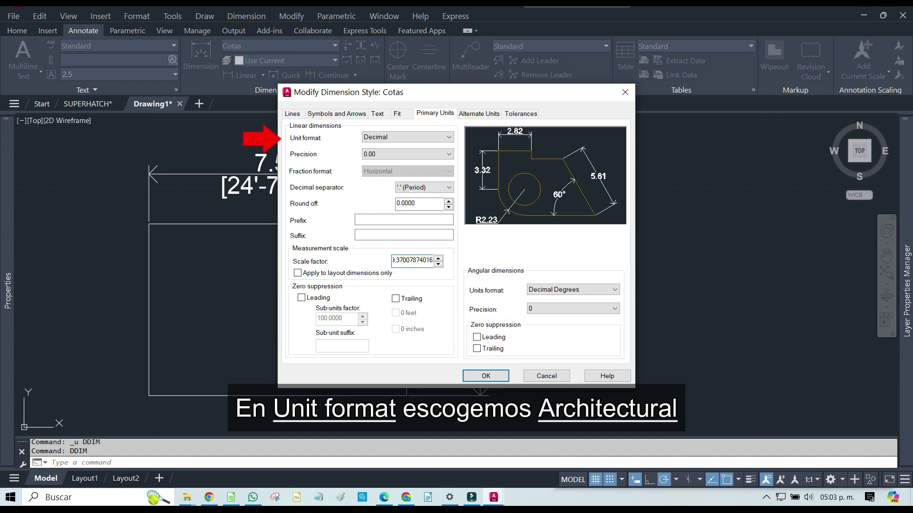
pyautogui.click(408, 137)
pyautogui.click(408, 153)
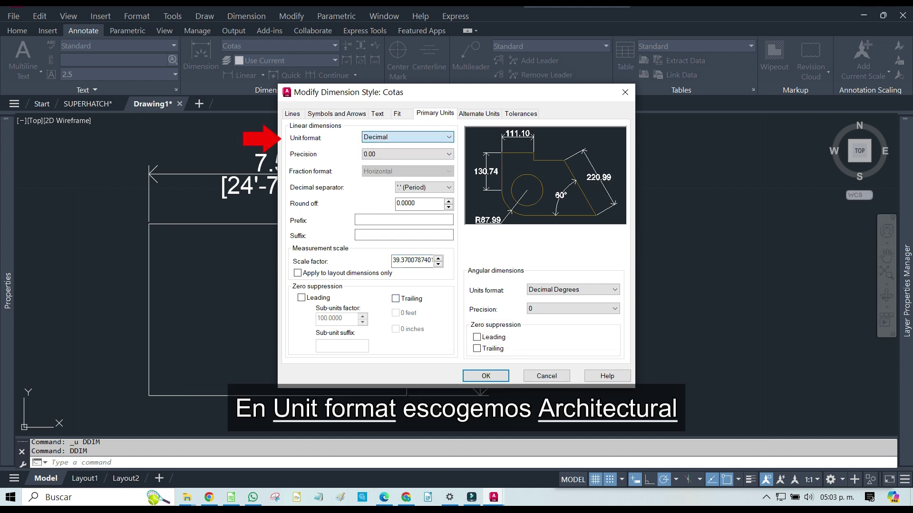
pyautogui.press('a')
pyautogui.press('Tab')
pyautogui.hotkey('alt', 'Down')
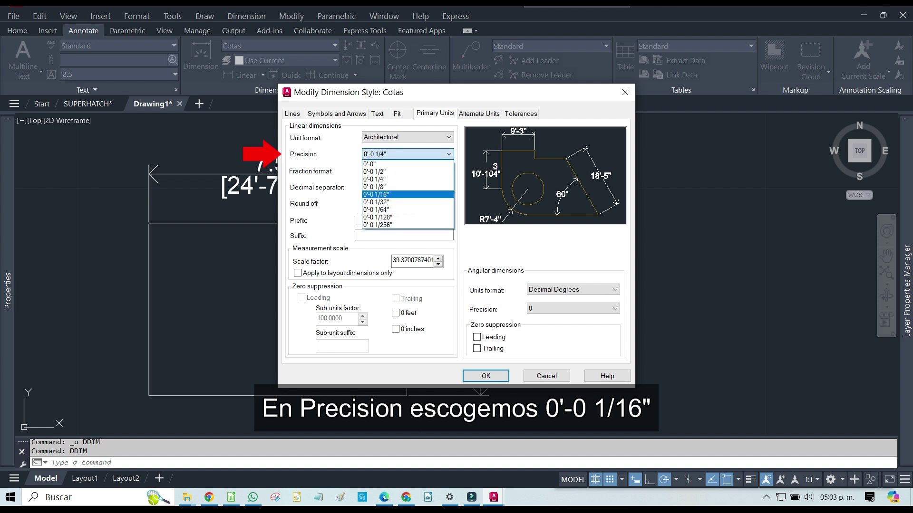
pyautogui.press('Return')
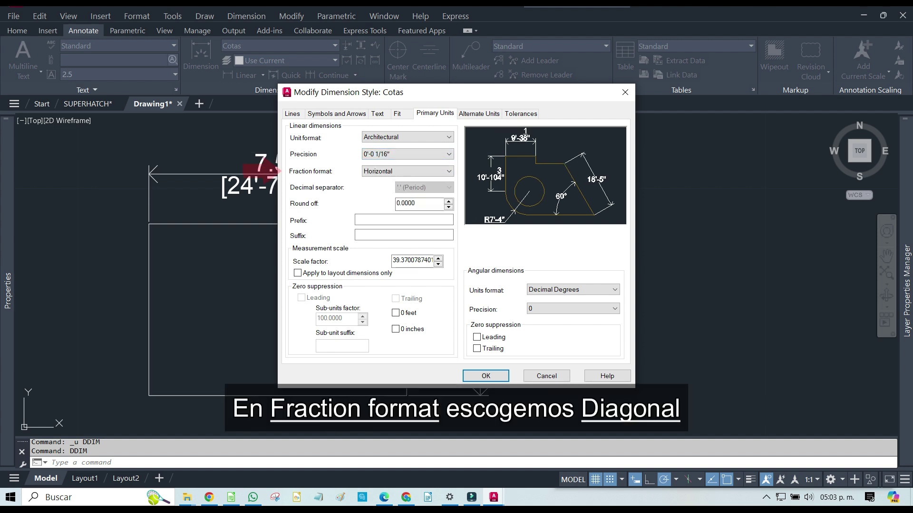
# Step: Use Diagonal fractions, suppress zero feet and zero inches, and apply the Cotas style to the drawing
pyautogui.press('Tab')
pyautogui.hotkey('alt', 'Down')
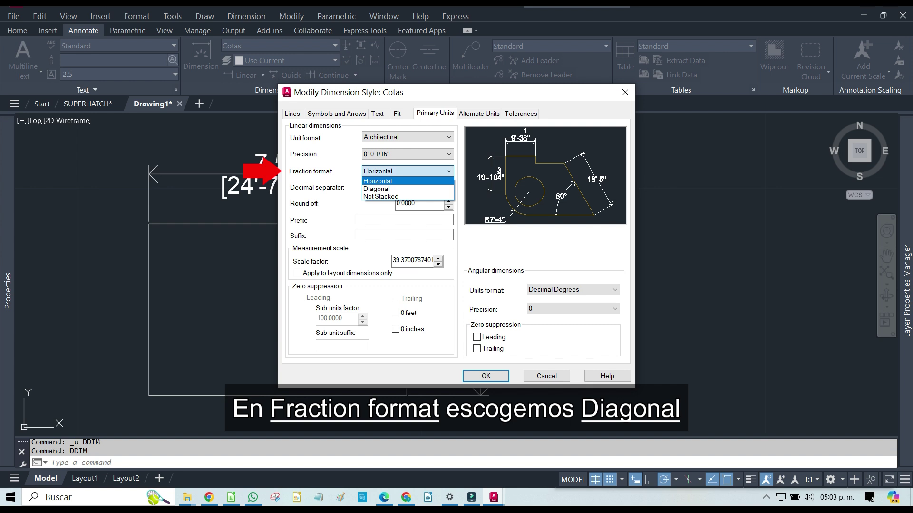
pyautogui.press('Escape')
pyautogui.press('Down')
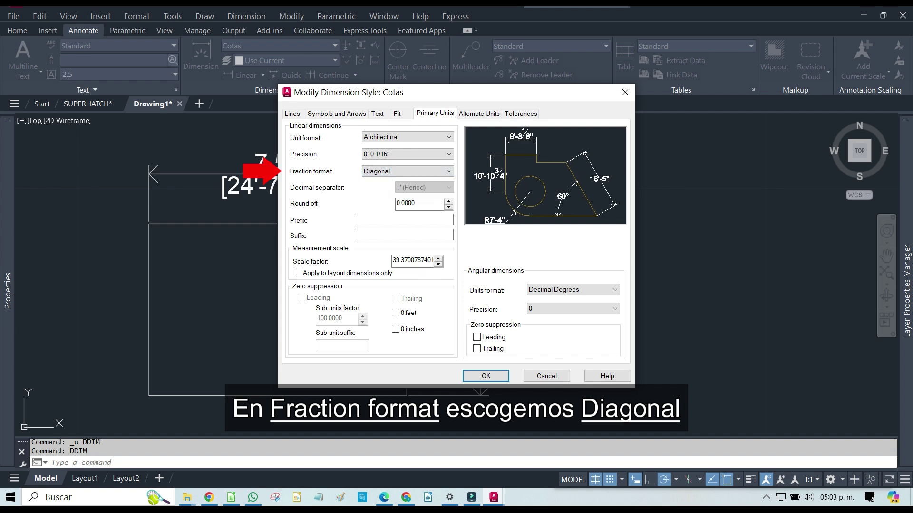
pyautogui.press('Tab')
pyautogui.press('Tab')
pyautogui.press('Tab')
pyautogui.press('Tab')
pyautogui.press('Tab')
pyautogui.press('Tab')
pyautogui.press('space')
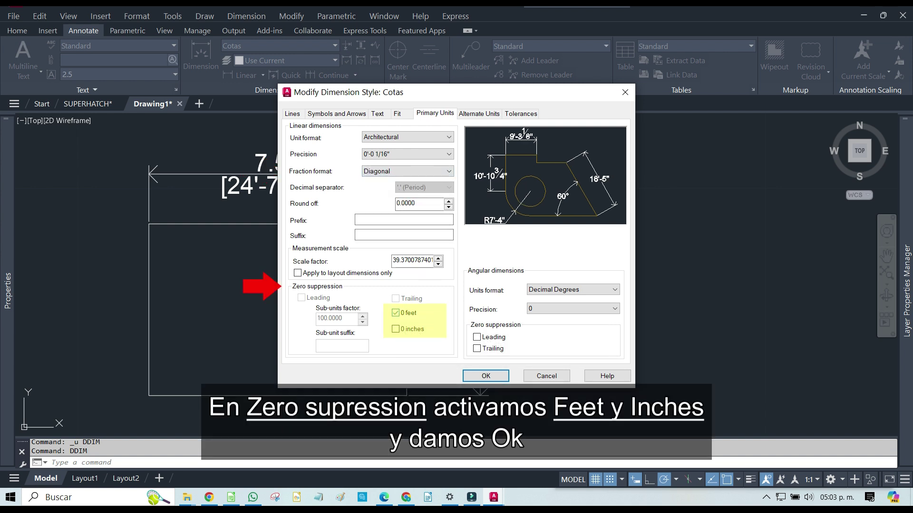
pyautogui.press('Tab')
pyautogui.press('space')
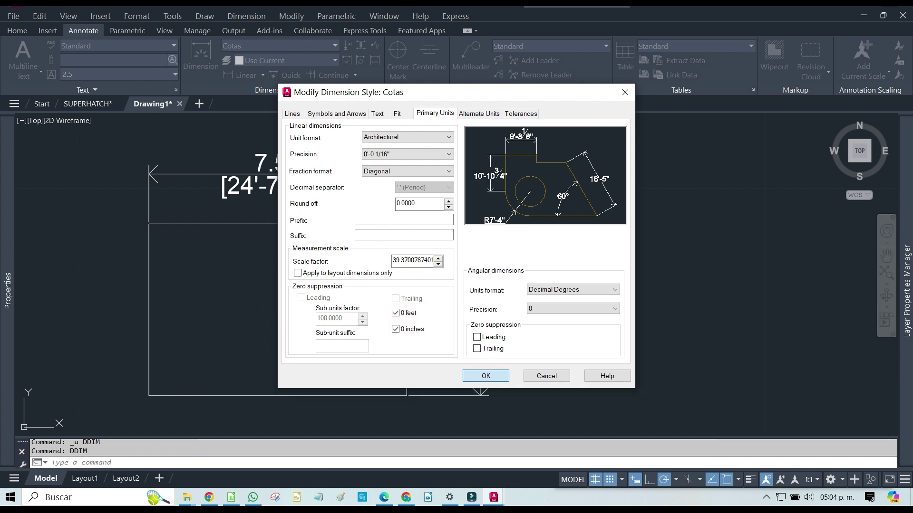
pyautogui.press('Return')
pyautogui.click(534, 333)
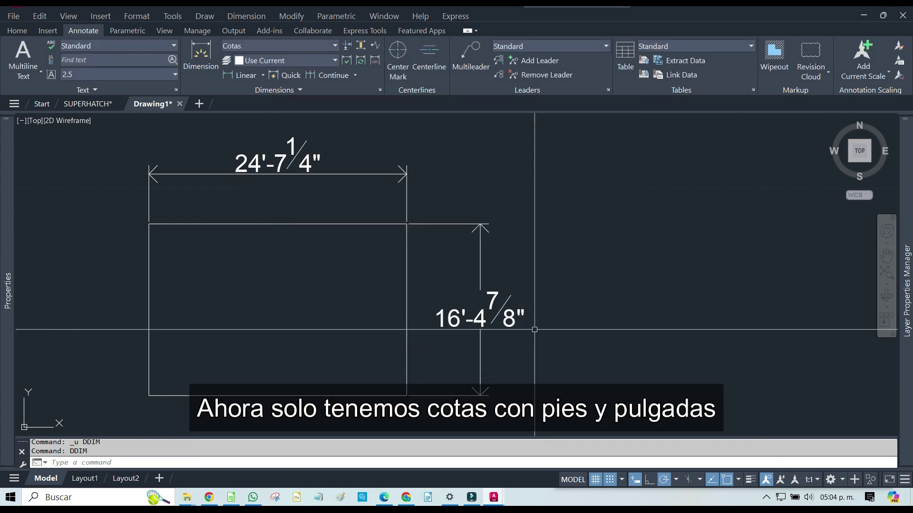